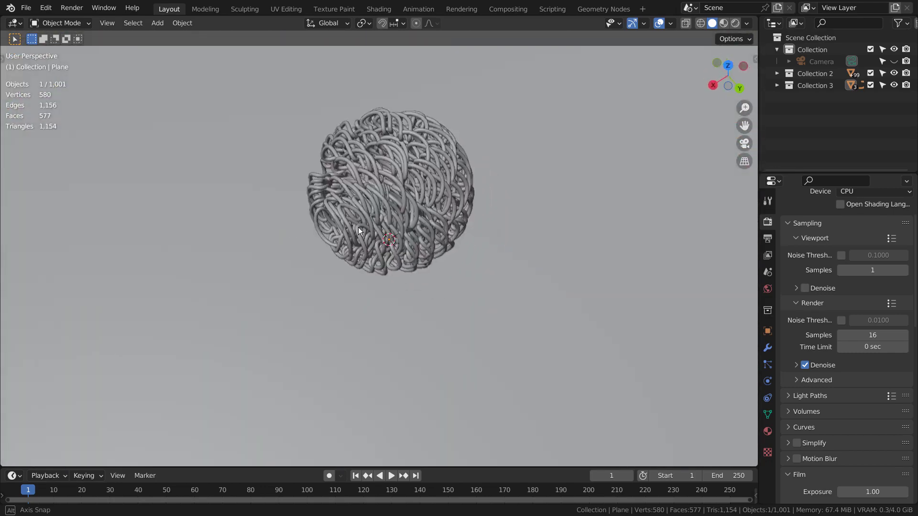
# Step: Switch to Material Preview, then frame and orbit one shiny blue tube loop
pyautogui.click(724, 24)
pyautogui.scroll(4, 333, 210)
pyautogui.scroll(1, 345, 219)
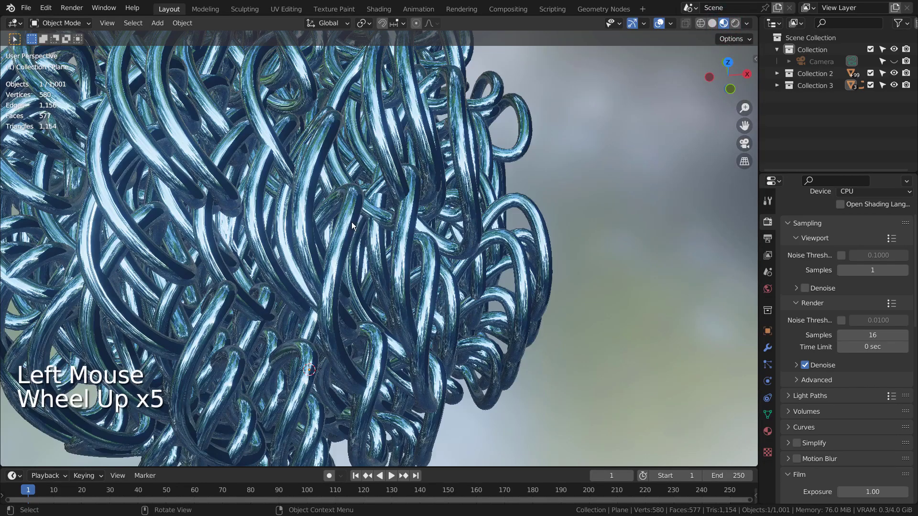
pyautogui.click(352, 227)
pyautogui.press('KP_Decimal')
pyautogui.moveTo(651, 286)
pyautogui.mouseDown(button='middle')
pyautogui.moveTo(553, 272)
pyautogui.moveTo(551, 179)
pyautogui.moveTo(653, 196)
pyautogui.moveTo(624, 219)
pyautogui.moveTo(536, 226)
pyautogui.moveTo(565, 268)
pyautogui.mouseUp(button='middle')
pyautogui.scroll(-2, 566, 268)
pyautogui.scroll(-1, 565, 268)
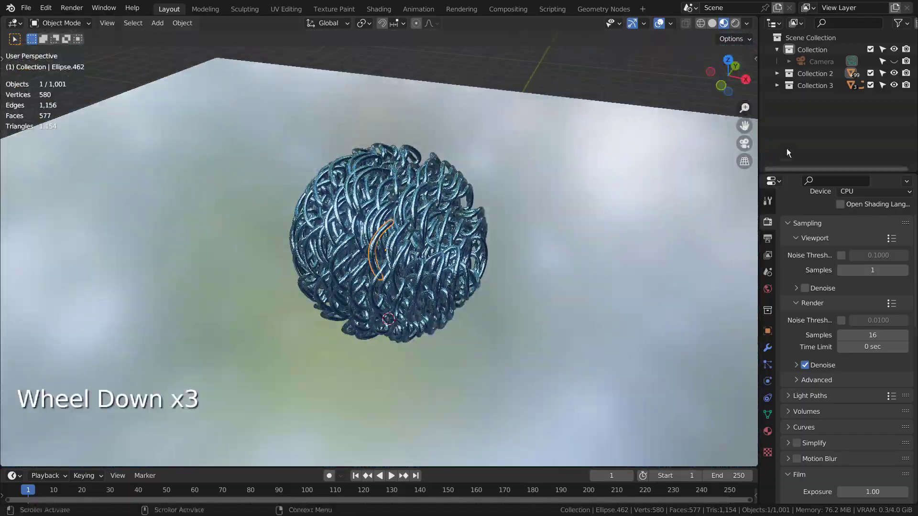
# Step: Exclude the tube-ball collection, hide Plane, and unhide the Ellipse object in Collection 3
pyautogui.click(870, 73)
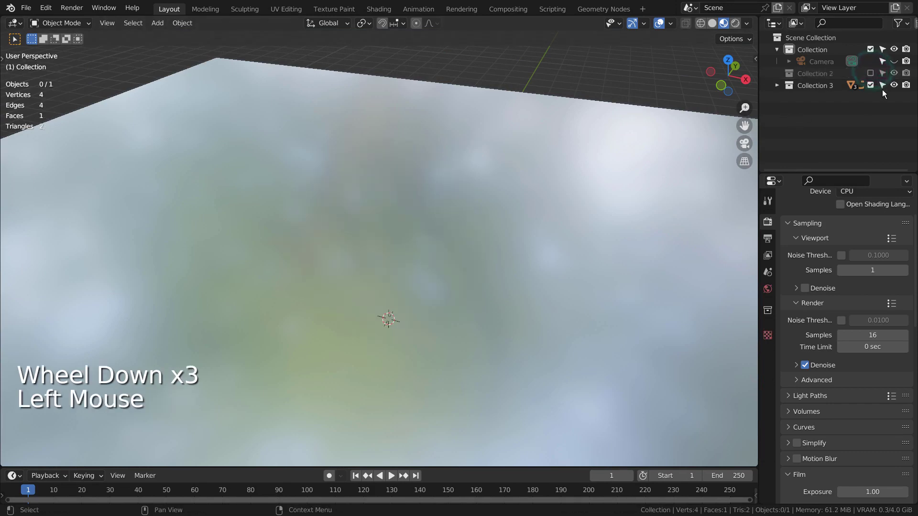
pyautogui.click(777, 86)
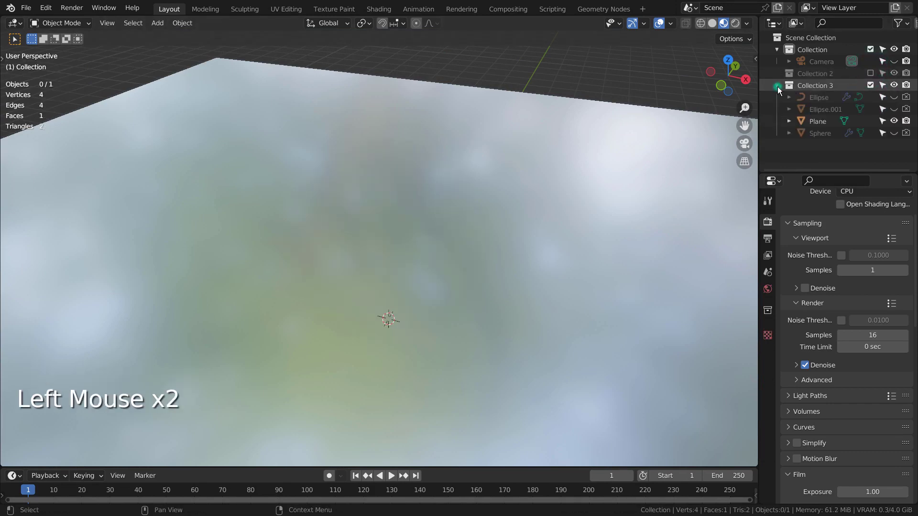
pyautogui.click(893, 120)
pyautogui.click(820, 98)
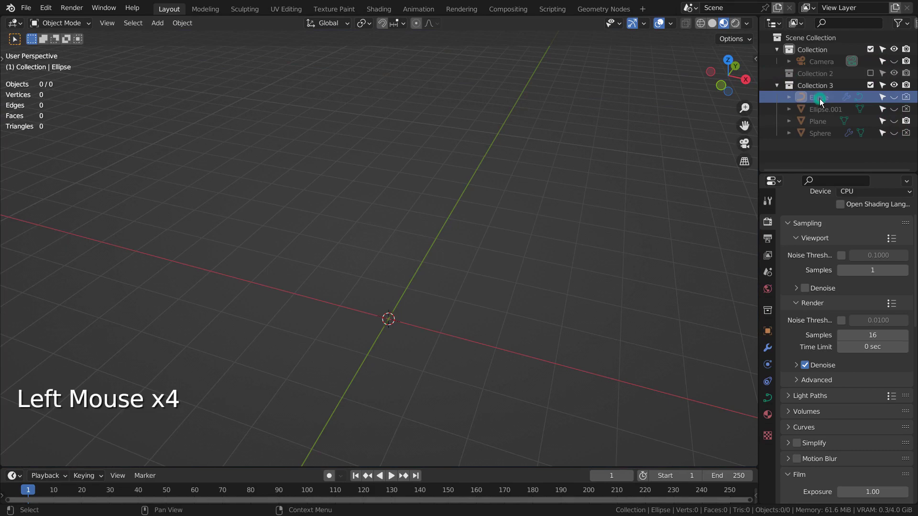
pyautogui.click(894, 97)
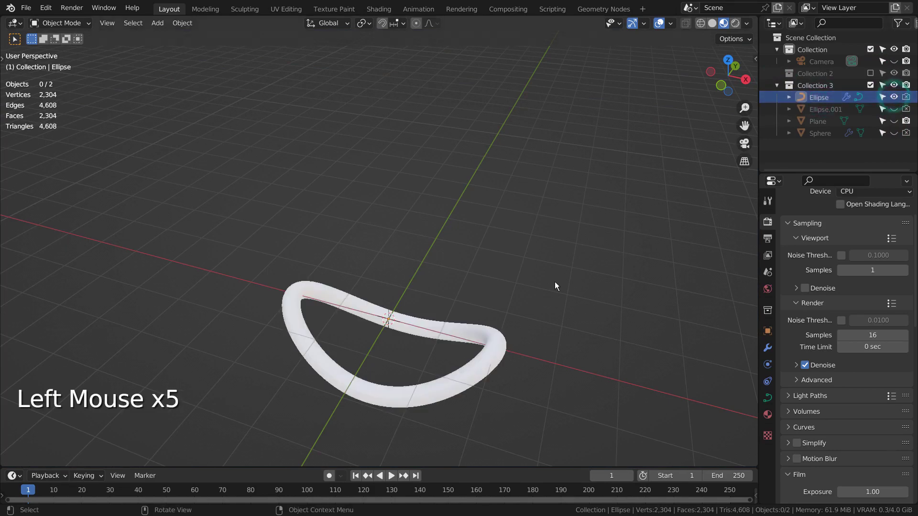
# Step: Select, orbit and frame the ellipse tube, then hide it again
pyautogui.click(498, 331)
pyautogui.middleClick(491, 354)
pyautogui.moveTo(491, 353)
pyautogui.mouseDown(button='middle')
pyautogui.moveTo(547, 326)
pyautogui.moveTo(471, 362)
pyautogui.mouseUp(button='middle')
pyautogui.press('KP_Decimal')
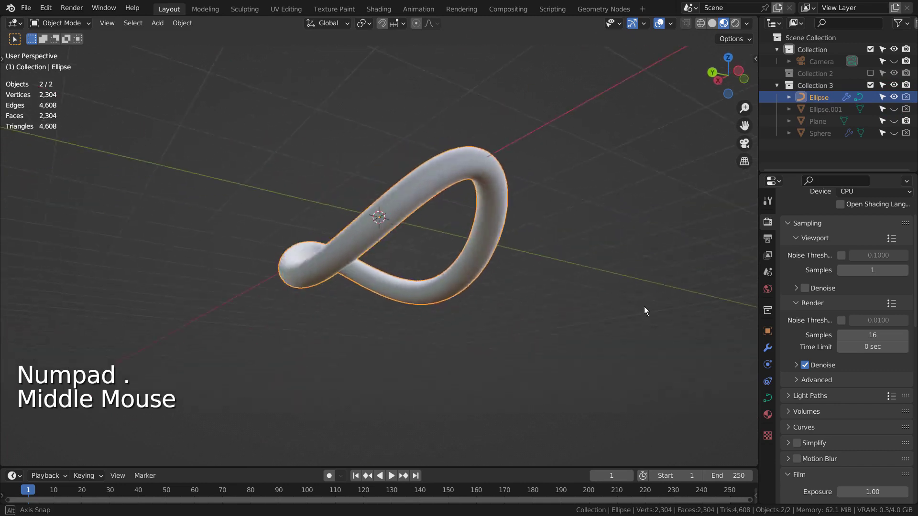
pyautogui.scroll(-2, 472, 277)
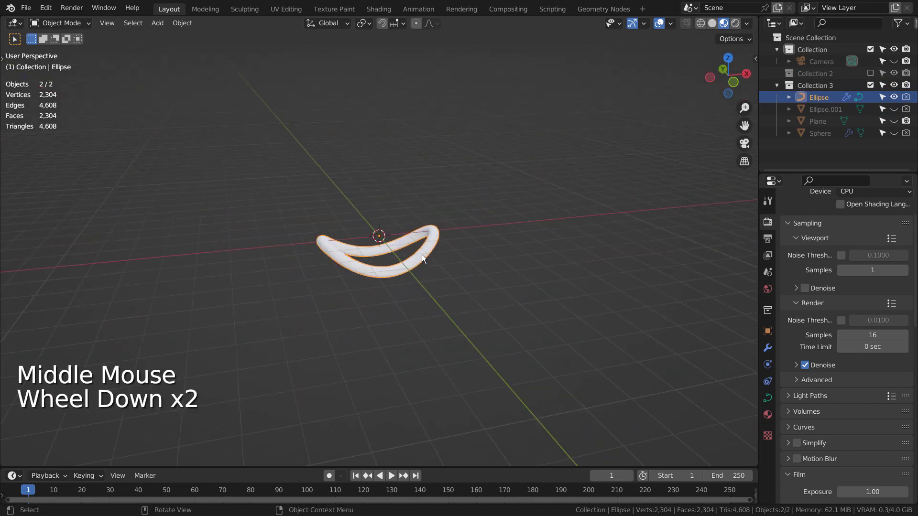
pyautogui.press('h')
pyautogui.hotkey('shift', 'a')
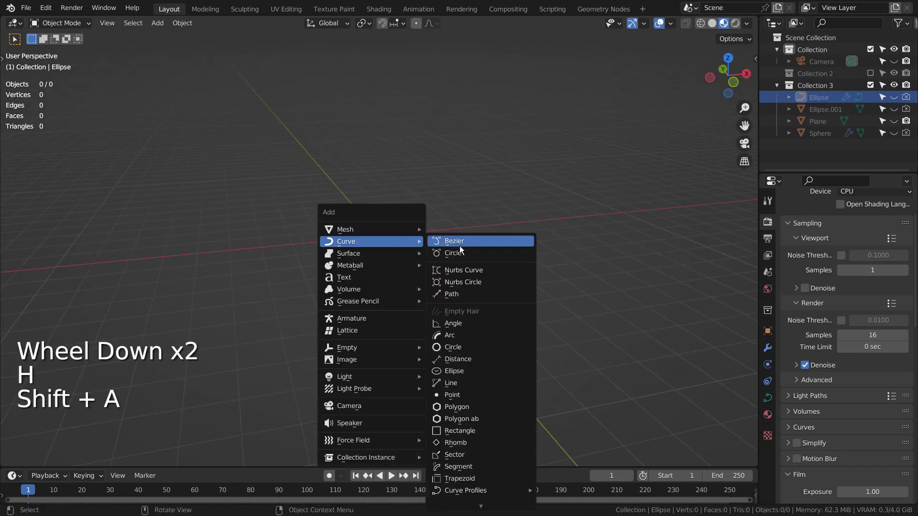
pyautogui.moveTo(371, 242)
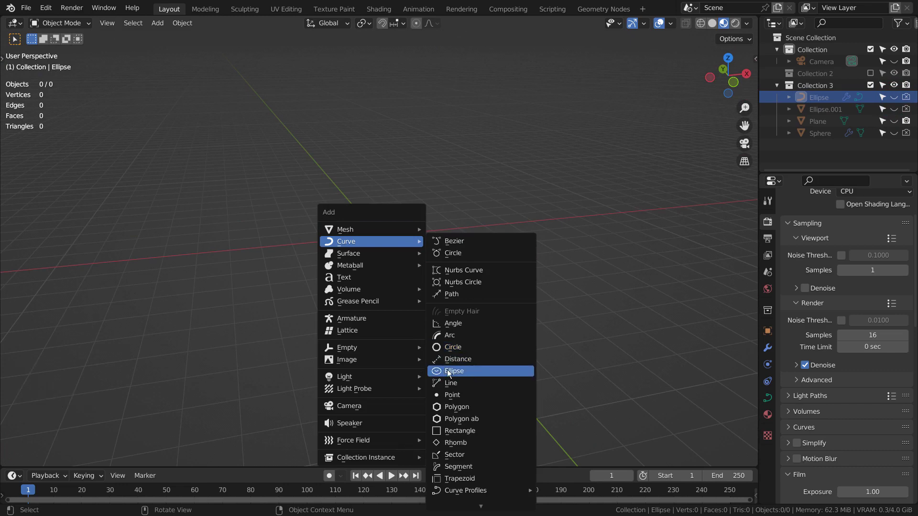
# Step: Add an ellipse curve and move two of its control points along Z
pyautogui.click(480, 373)
pyautogui.press('t')
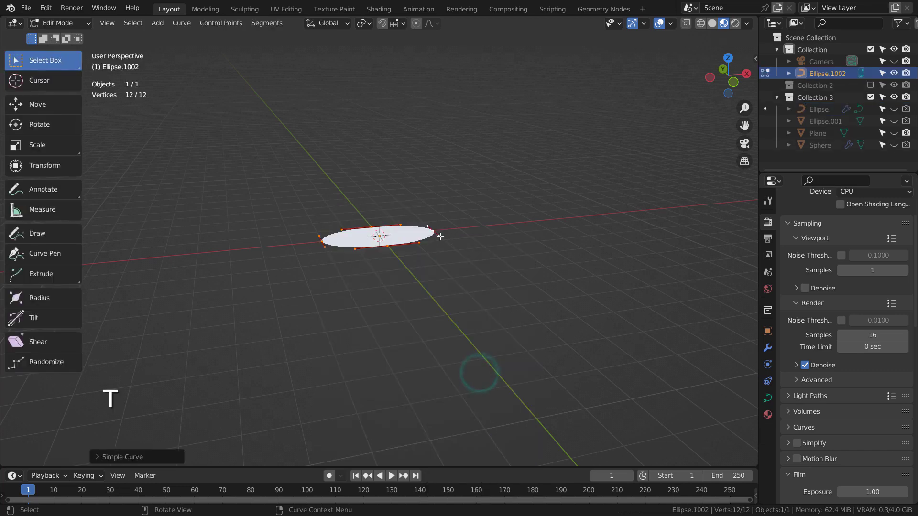
pyautogui.scroll(2, 378, 237)
pyautogui.click(365, 205)
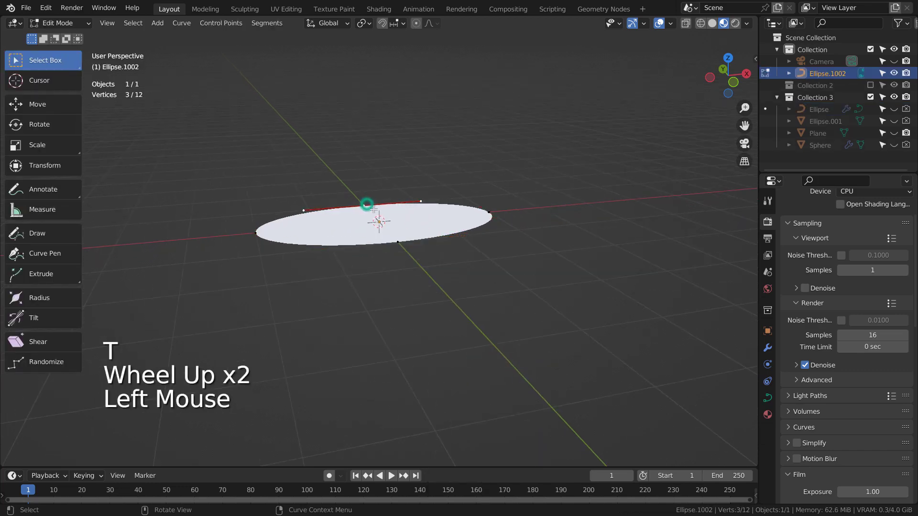
pyautogui.keyDown('shift'); pyautogui.click(397, 241); pyautogui.keyUp('shift')
pyautogui.press('g')
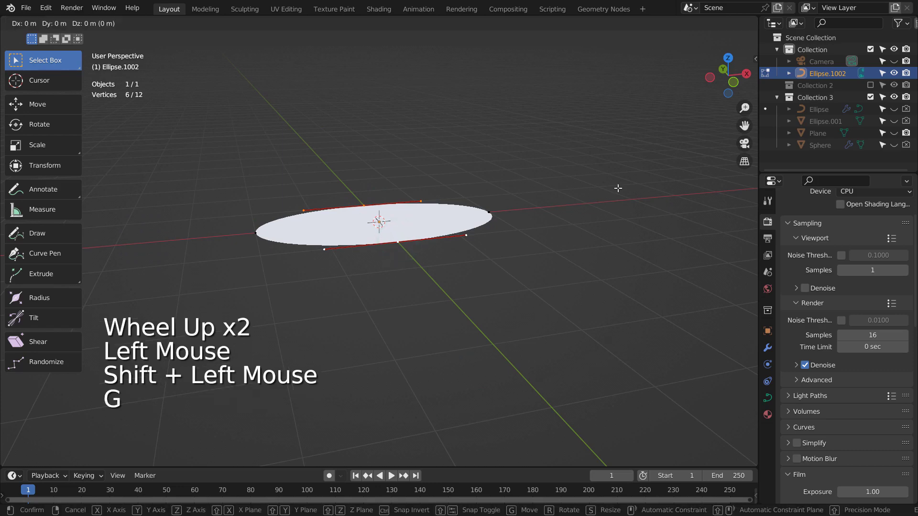
pyautogui.press('z')
pyautogui.click(618, 224)
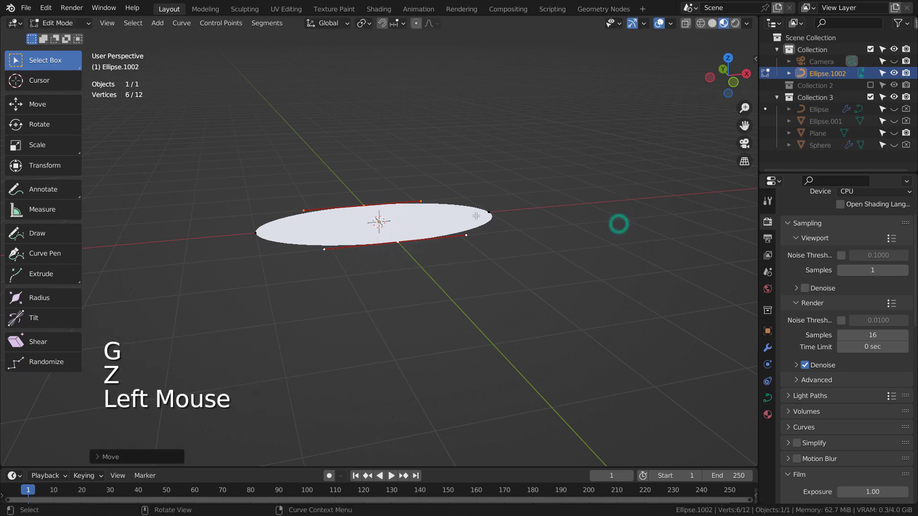
# Step: Set the curve Shape to 3D and move the selected points along Z again
pyautogui.press('Tab')
pyautogui.click(767, 399)
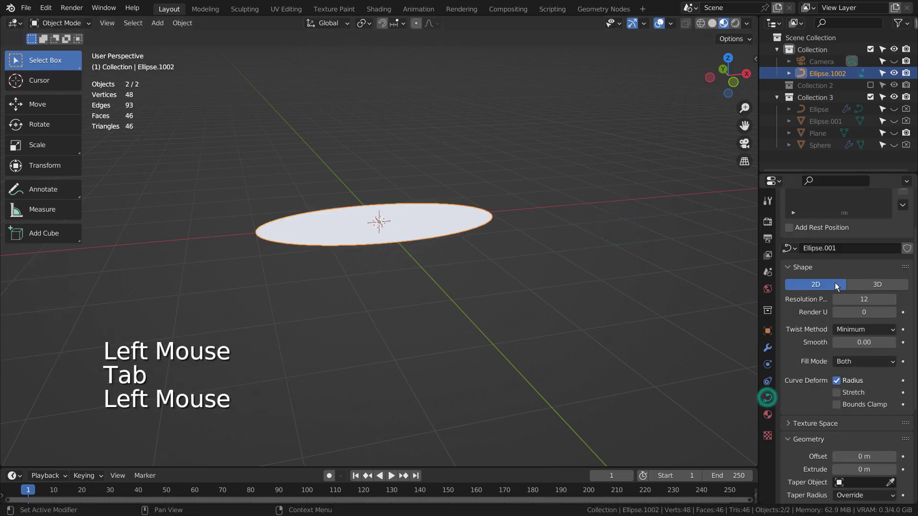
pyautogui.click(873, 283)
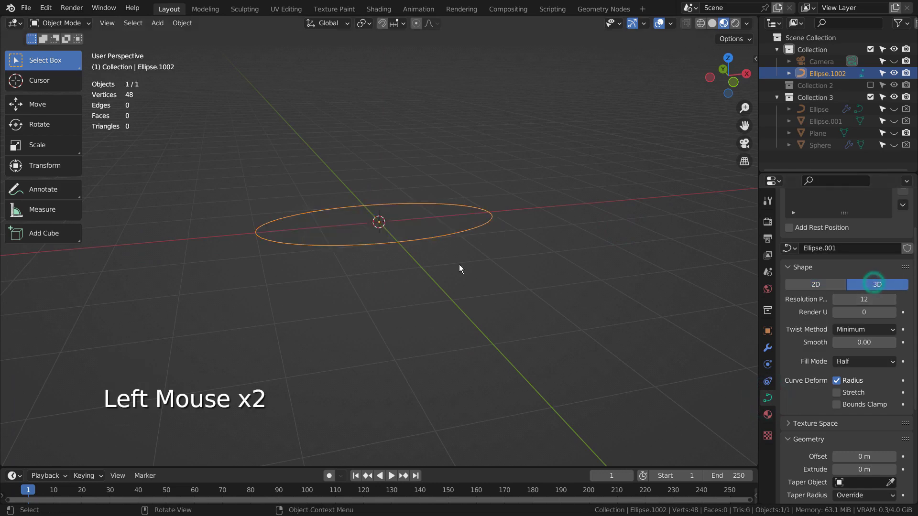
pyautogui.press('Tab')
pyautogui.press('g')
pyautogui.press('z')
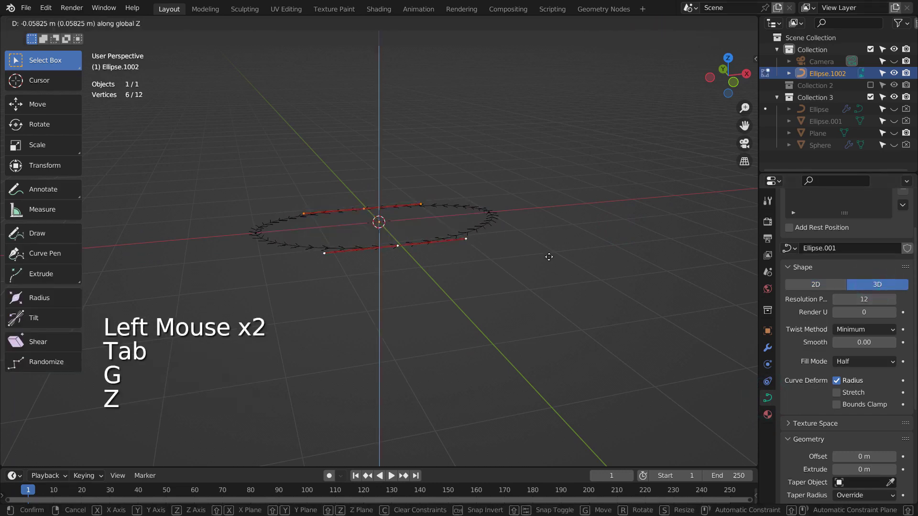
pyautogui.click(548, 280)
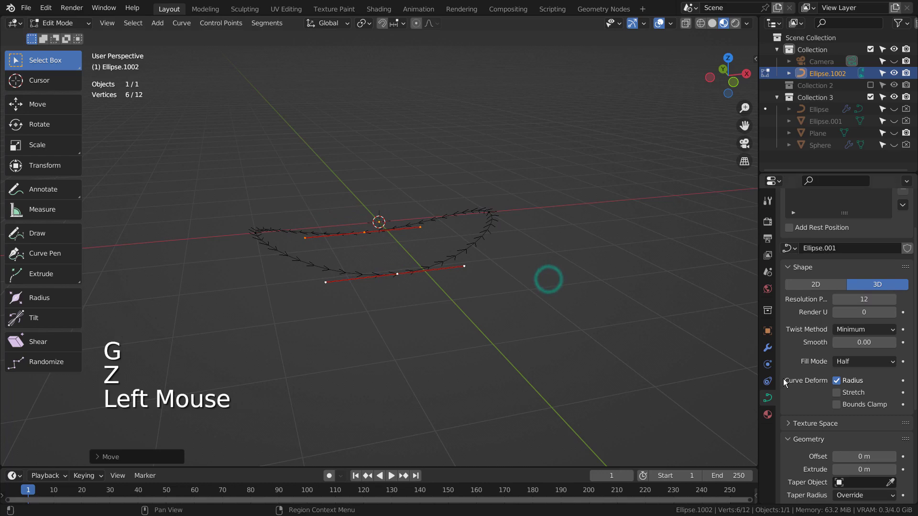
pyautogui.scroll(-4, 826, 437)
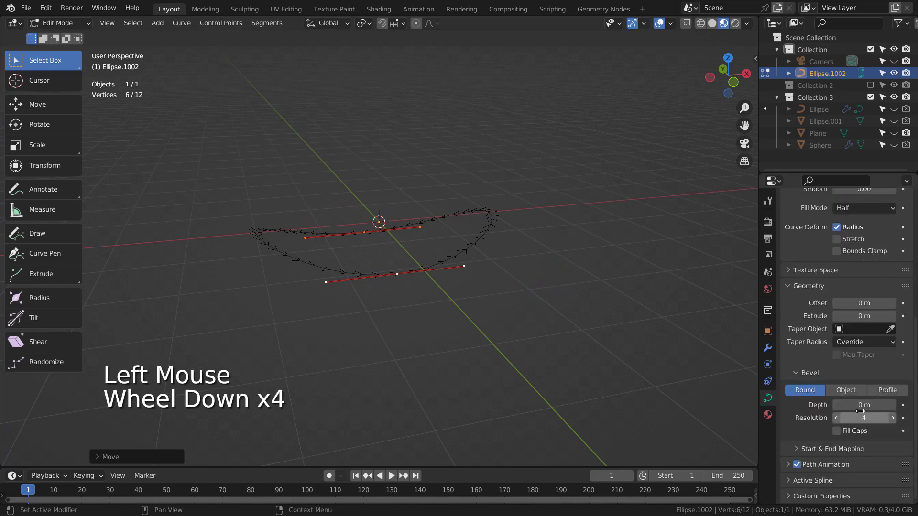
# Step: Give the curve a 0.1 m bevel depth with Full fill mode
pyautogui.moveTo(863, 404); pyautogui.dragTo(875, 405)
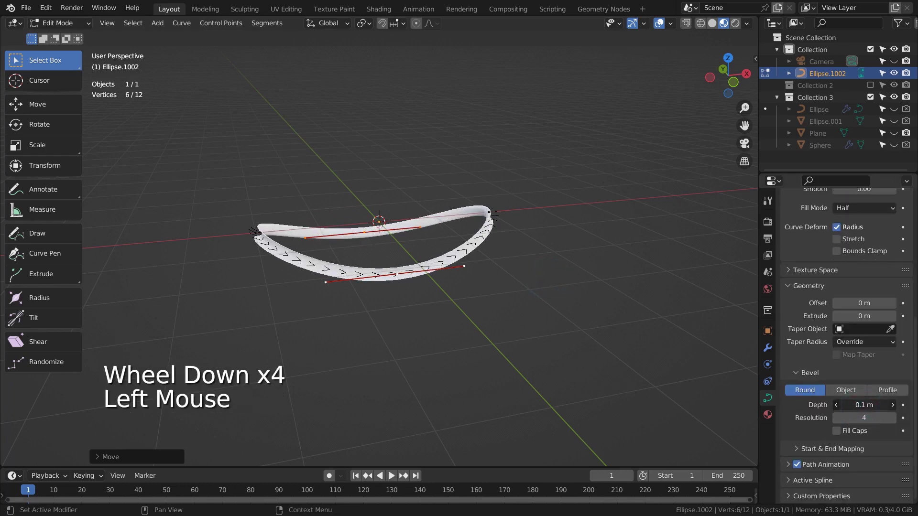
pyautogui.scroll(2, 859, 379)
pyautogui.scroll(2, 865, 372)
pyautogui.click(870, 345)
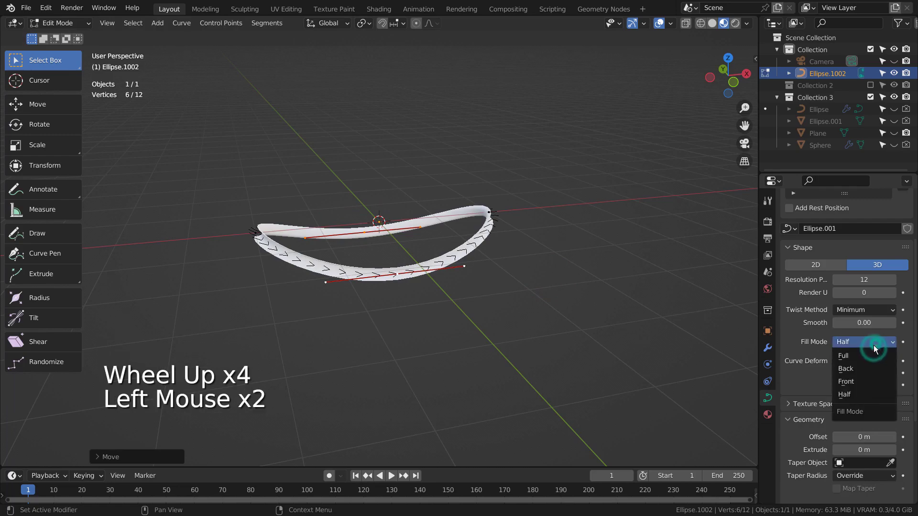
pyautogui.click(861, 357)
pyautogui.moveTo(554, 266)
pyautogui.mouseDown(button='middle')
pyautogui.moveTo(413, 304)
pyautogui.moveTo(485, 264)
pyautogui.mouseUp(button='middle')
# Step: Return to Object Mode and delete the new tube curve
pyautogui.press('Tab')
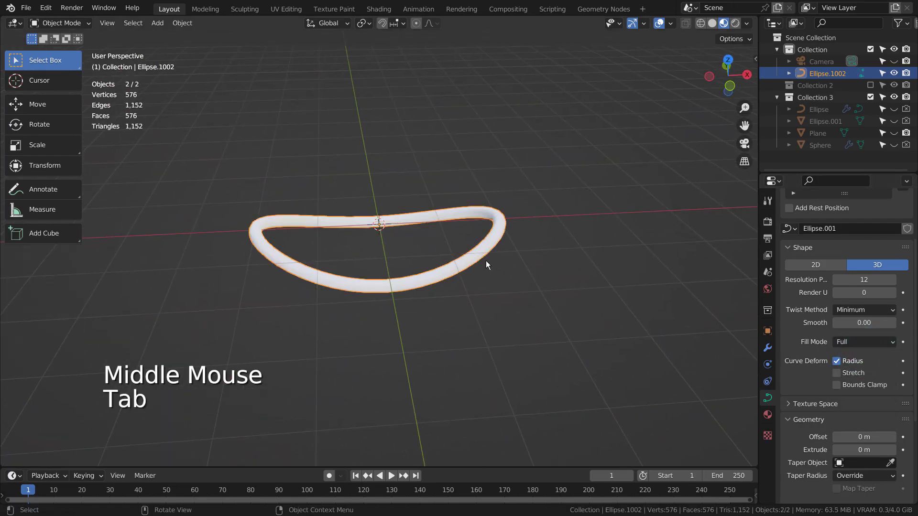
pyautogui.press('x')
pyautogui.click(486, 248)
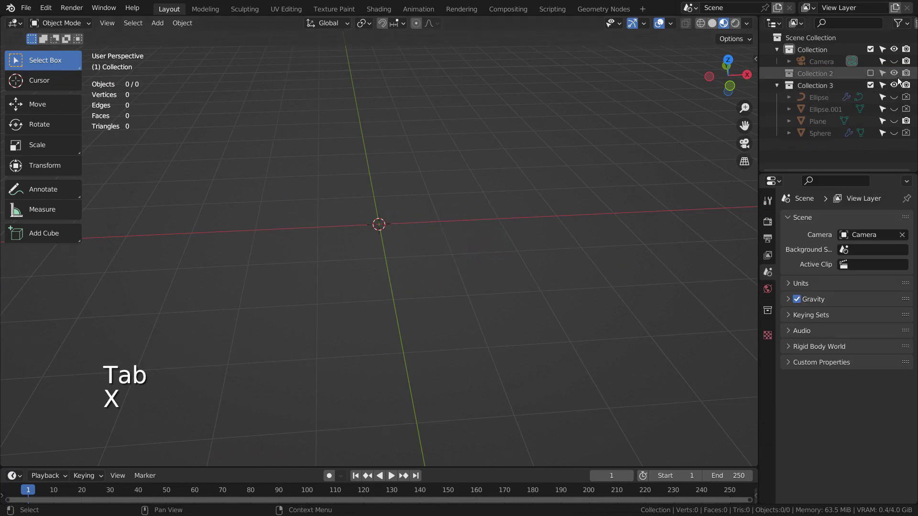
pyautogui.click(894, 108)
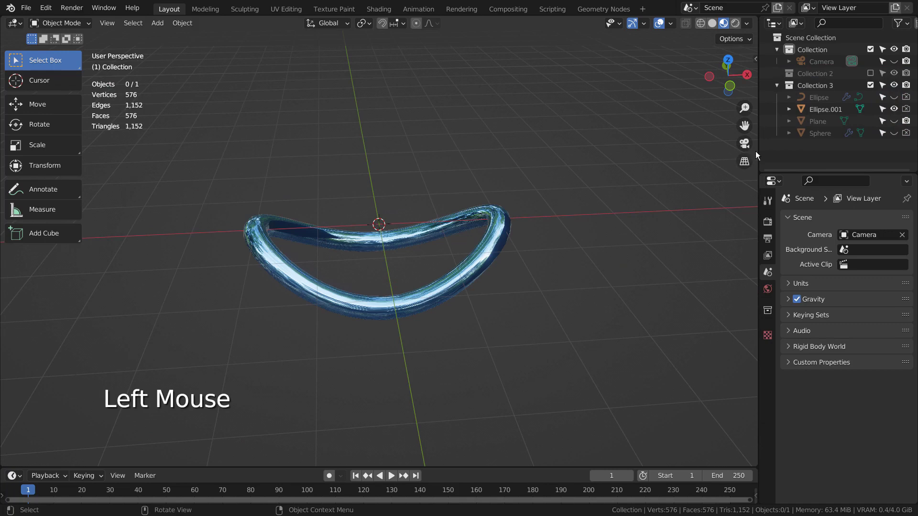
pyautogui.click(893, 108)
pyautogui.click(894, 97)
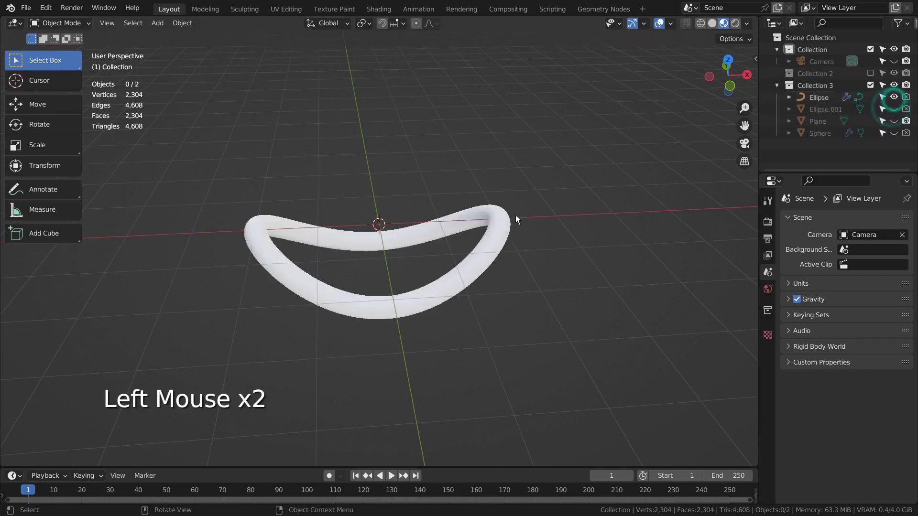
pyautogui.click(495, 230)
pyautogui.rightClick(495, 230)
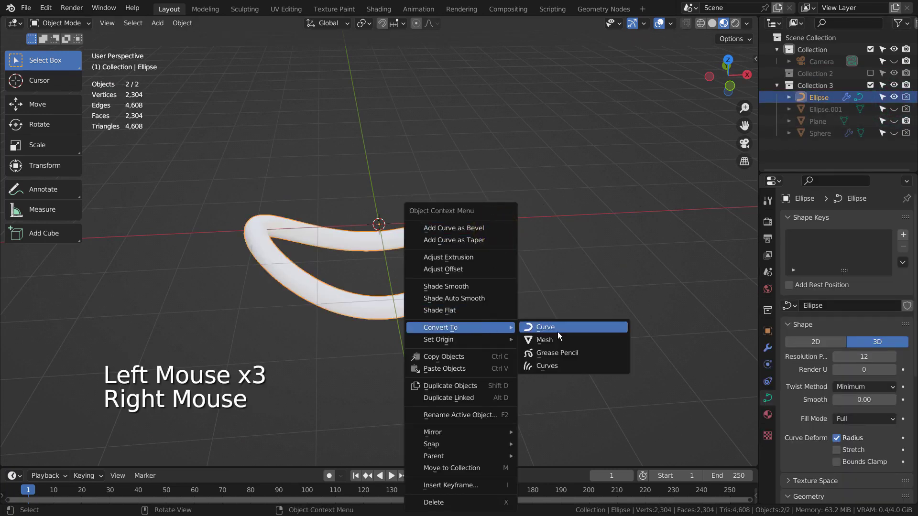
pyautogui.rightClick(614, 220)
pyautogui.click(614, 220)
pyautogui.click(483, 241)
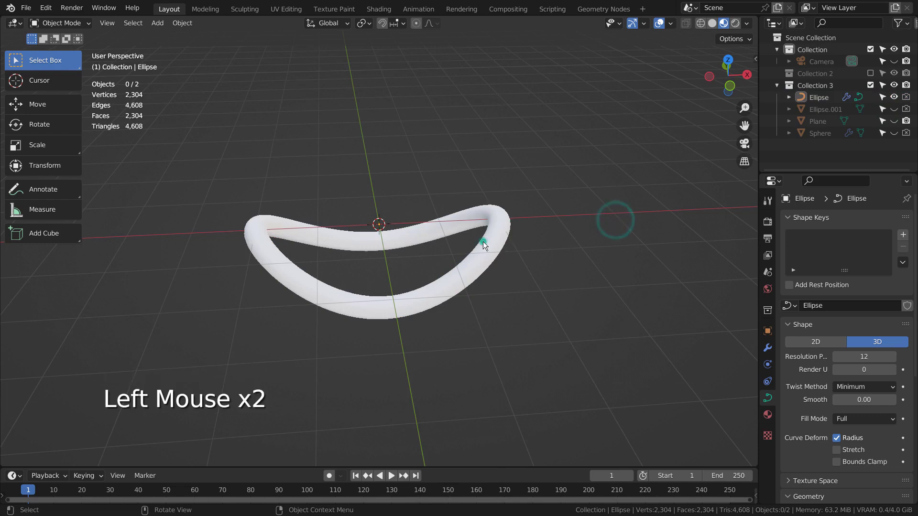
pyautogui.press('h')
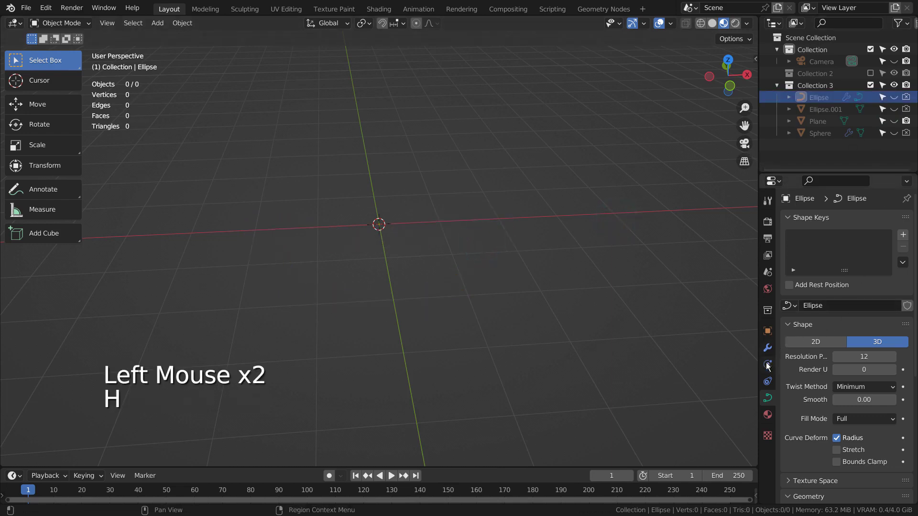
# Step: Maximize Ellipse.001's Material properties to review metallic 0.919 and roughness 0.041
pyautogui.click(766, 415)
pyautogui.click(832, 110)
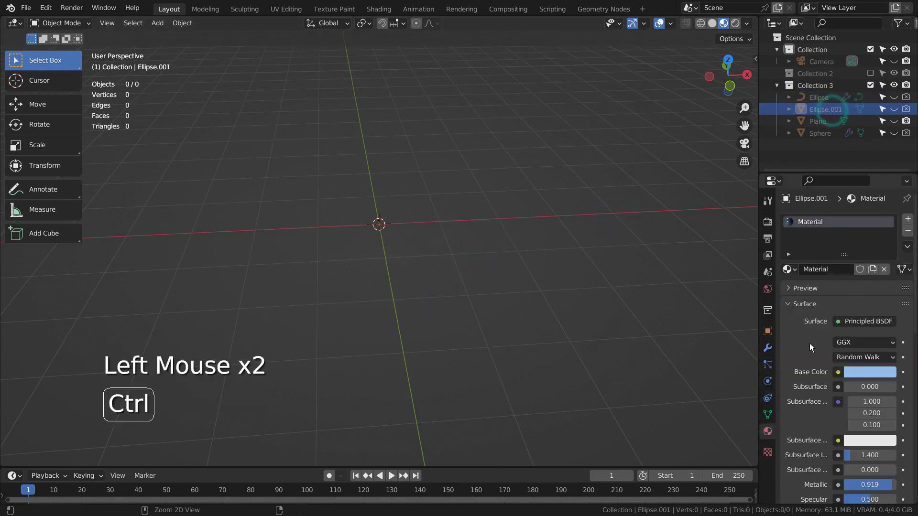
pyautogui.hotkey('ctrl', 'space')
pyautogui.scroll(-3, 764, 329)
pyautogui.scroll(-2, 763, 331)
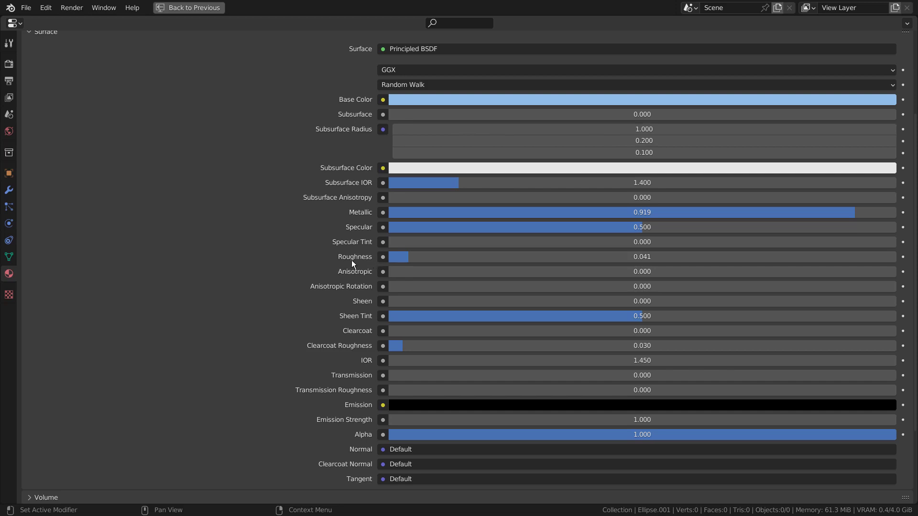
# Step: Restore the normal layout, unhide Sphere, and orbit around the tube-covered ball
pyautogui.hotkey('ctrl', 'space')
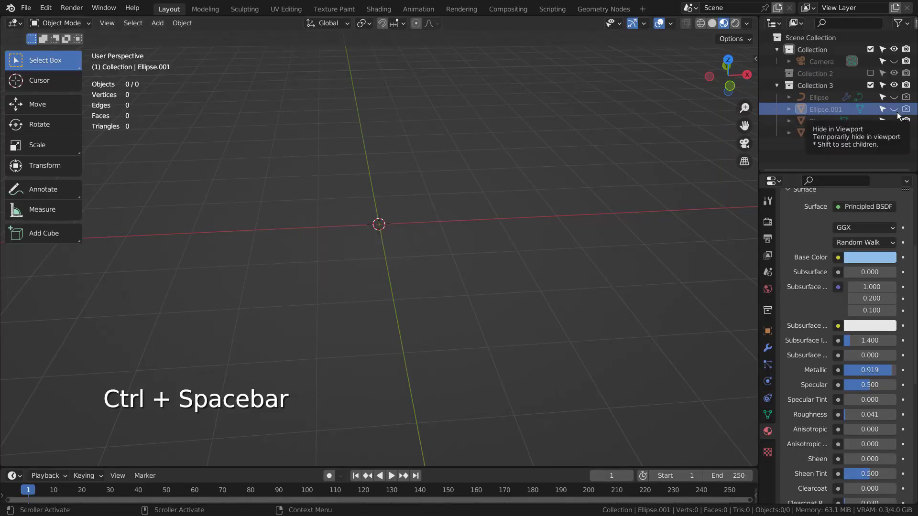
pyautogui.click(819, 133)
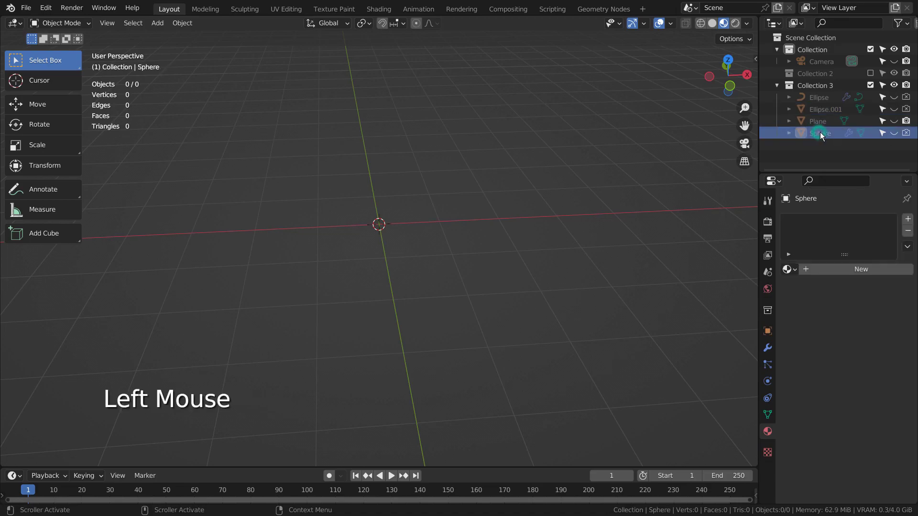
pyautogui.click(894, 133)
pyautogui.scroll(5, 490, 207)
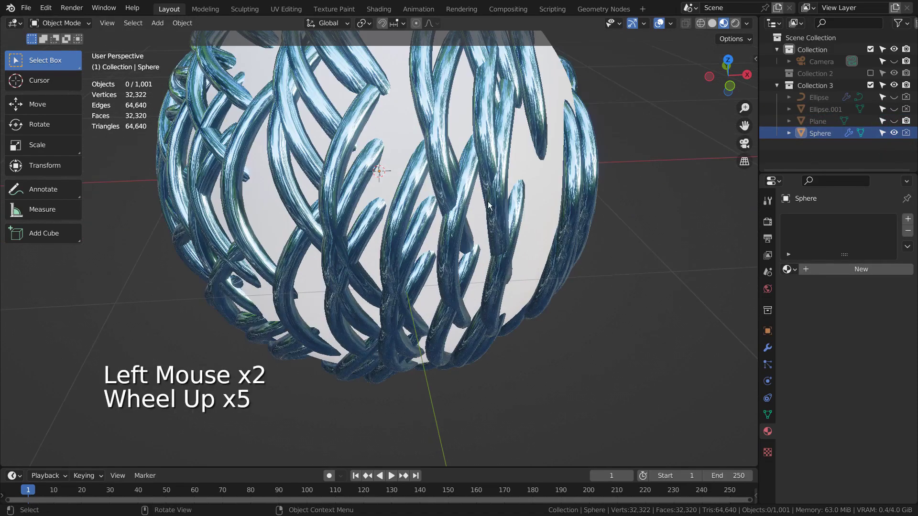
pyautogui.moveTo(489, 206)
pyautogui.mouseDown(button='middle')
pyautogui.moveTo(558, 216)
pyautogui.moveTo(476, 223)
pyautogui.moveTo(400, 206)
pyautogui.moveTo(393, 173)
pyautogui.moveTo(483, 151)
pyautogui.moveTo(636, 174)
pyautogui.moveTo(595, 215)
pyautogui.moveTo(559, 225)
pyautogui.mouseUp(button='middle')
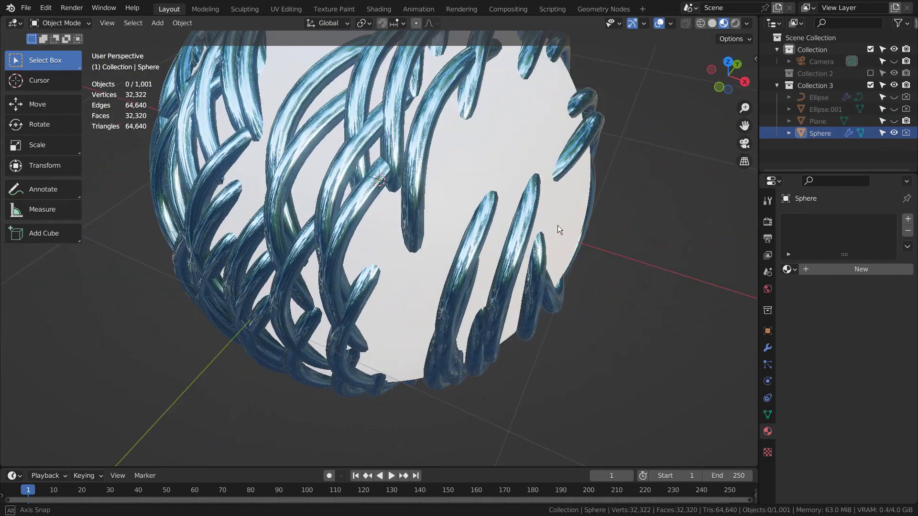
pyautogui.scroll(-3, 560, 220)
pyautogui.scroll(-1, 558, 216)
pyautogui.click(523, 172)
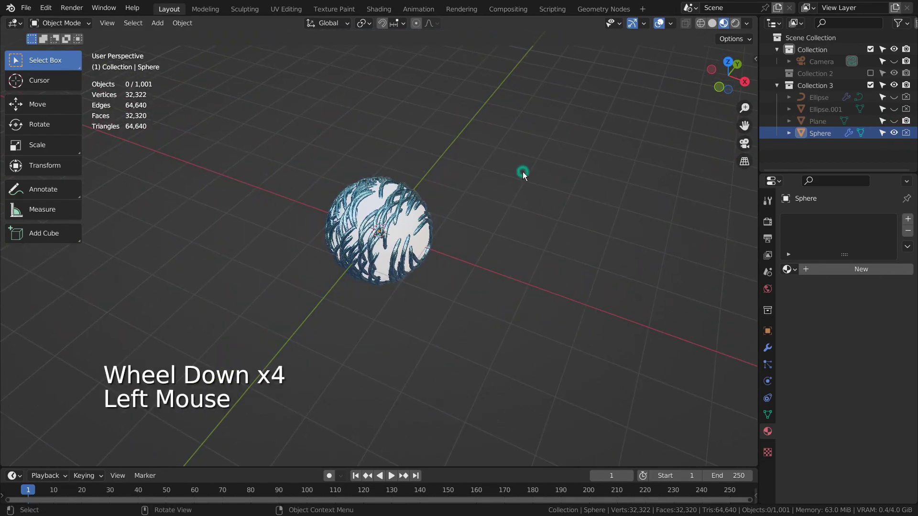
# Step: Add a UV sphere scaled up to about 1.5 times and show its particle settings
pyautogui.hotkey('shift', 'a')
pyautogui.moveTo(479, 114)
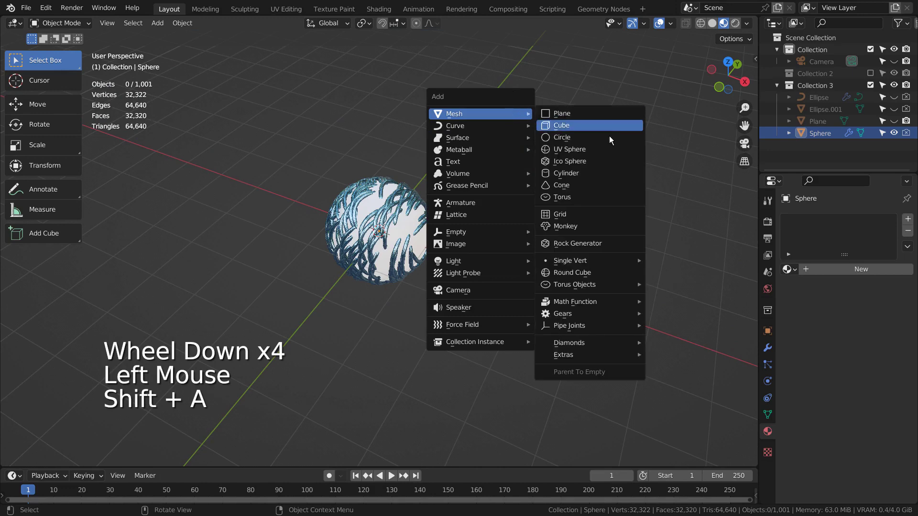
pyautogui.click(610, 150)
pyautogui.press('s')
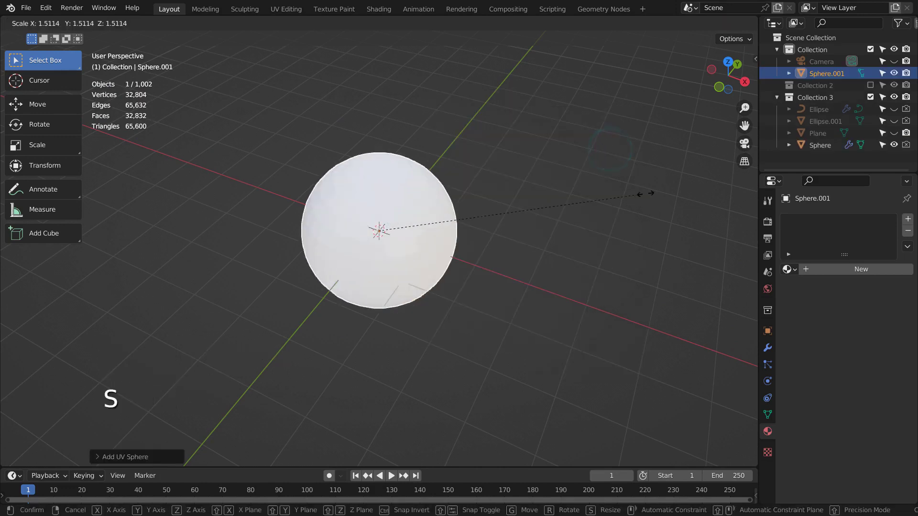
pyautogui.click(730, 184)
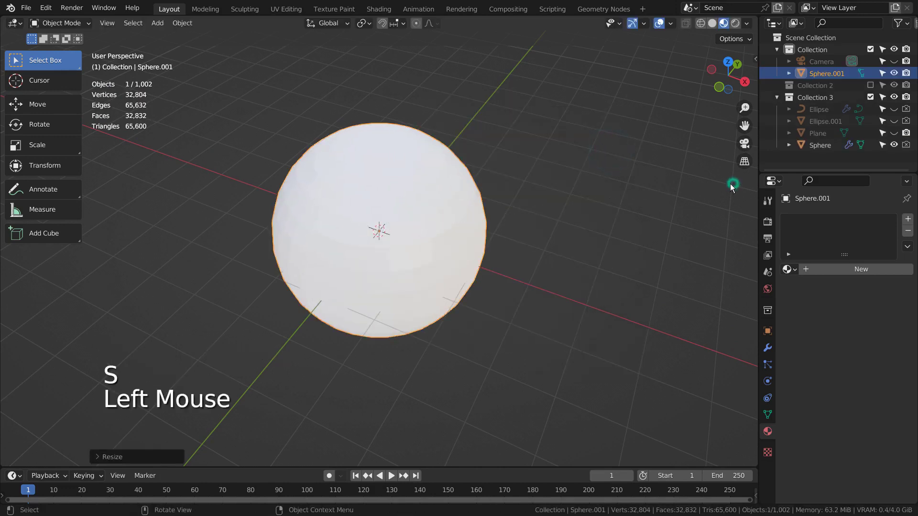
pyautogui.click(769, 365)
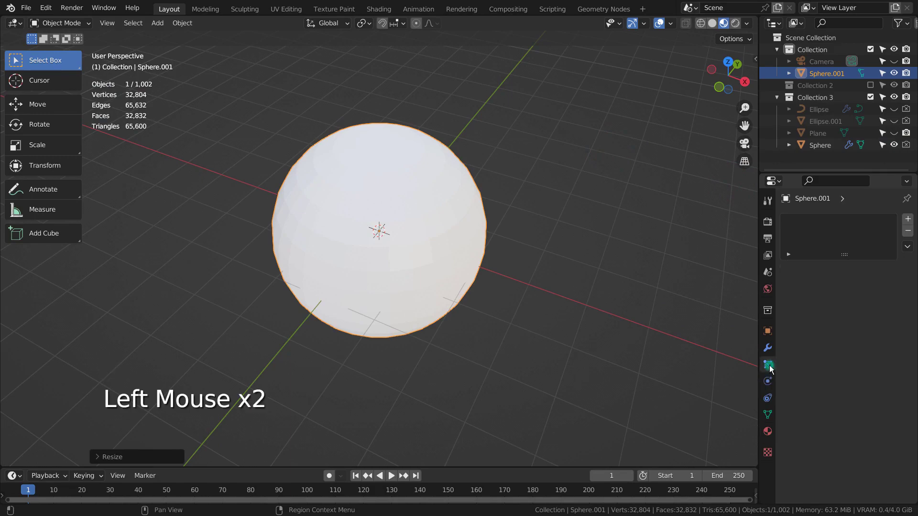
# Step: Add a Hair particle system to Sphere.001 that emits from Volume
pyautogui.click(908, 218)
pyautogui.click(882, 284)
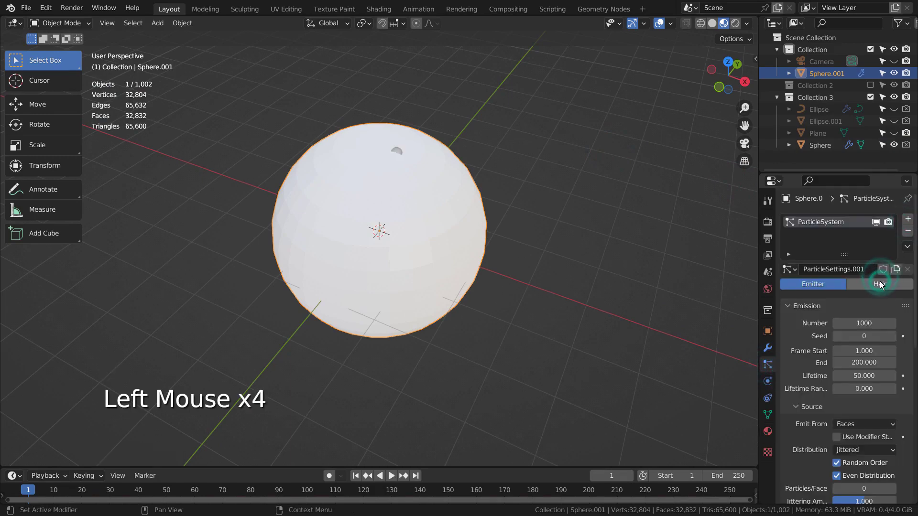
pyautogui.doubleClick(890, 287)
pyautogui.scroll(-2, 873, 315)
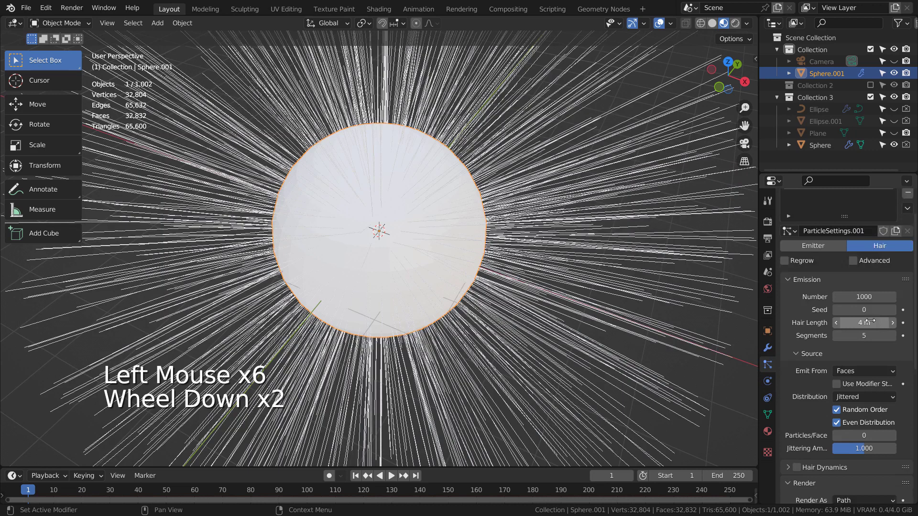
pyautogui.scroll(-2, 868, 325)
pyautogui.click(868, 328)
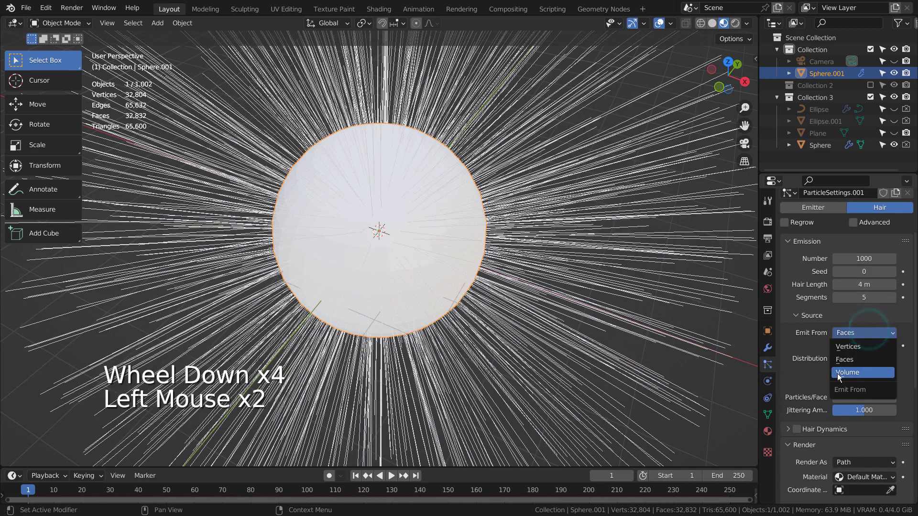
pyautogui.click(866, 373)
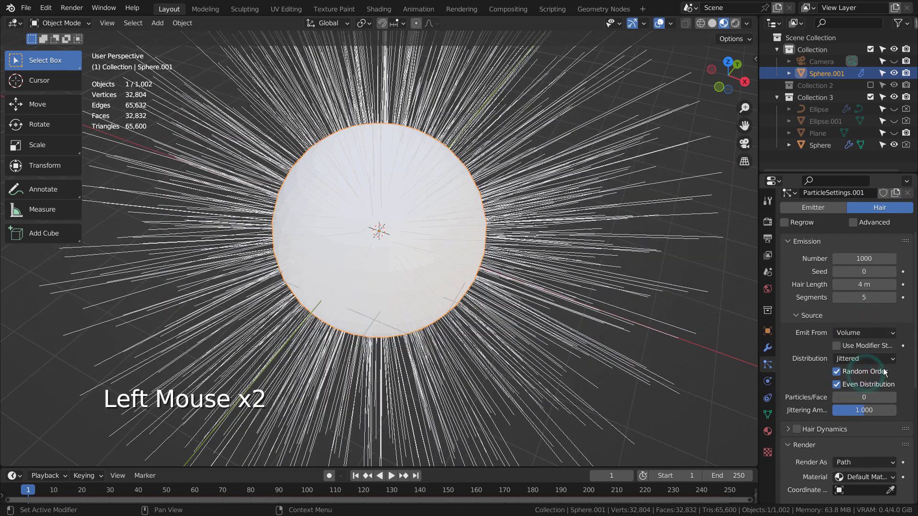
pyautogui.scroll(-3, 883, 368)
pyautogui.scroll(-2, 882, 367)
# Step: Render particles as Object, using the eyedropper to pick Ellipse.001 after undoing an Ellipse pick
pyautogui.click(869, 291)
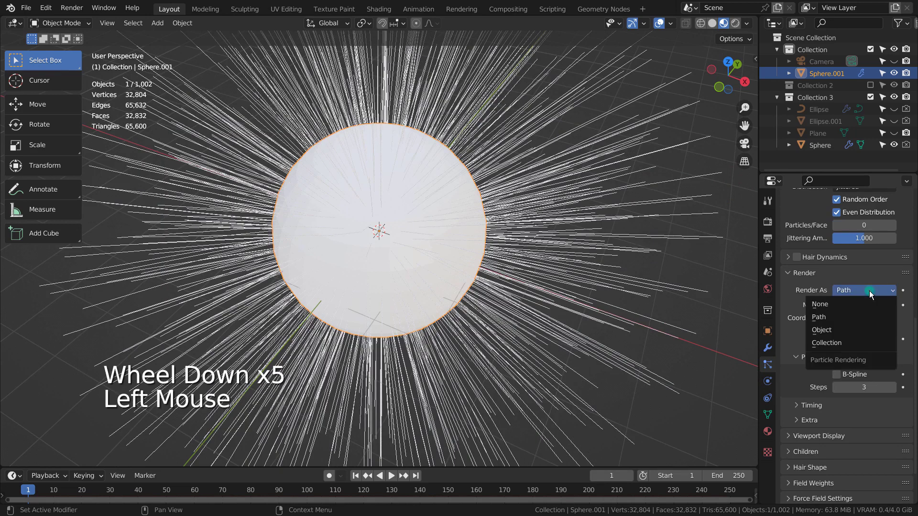
pyautogui.click(854, 326)
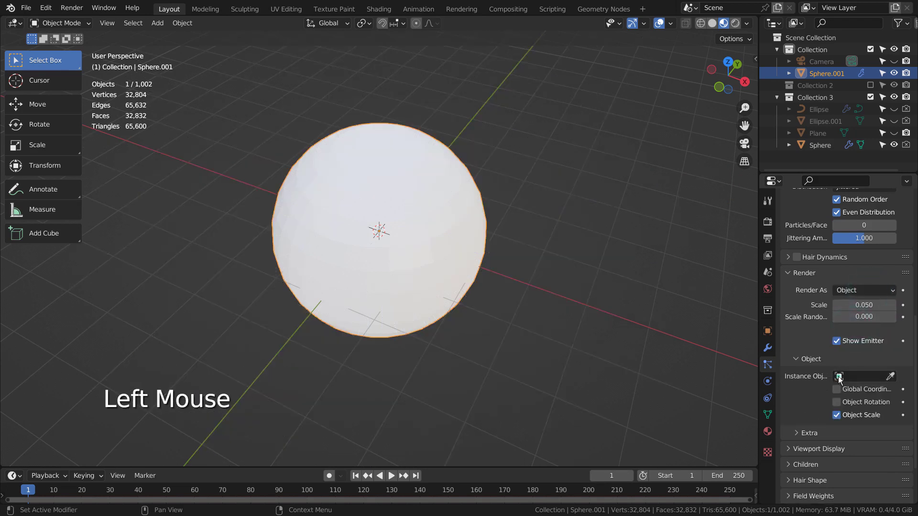
pyautogui.click(837, 376)
pyautogui.click(835, 405)
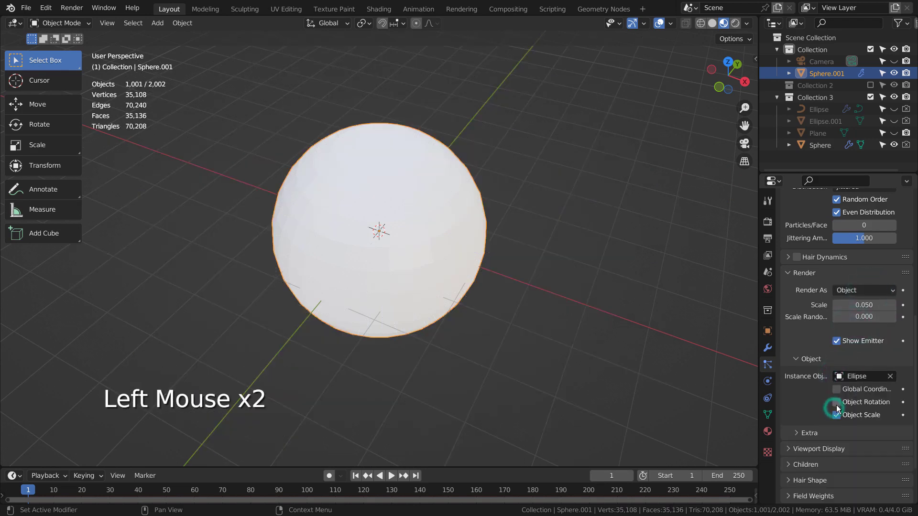
pyautogui.hotkey('ctrl', 'z')
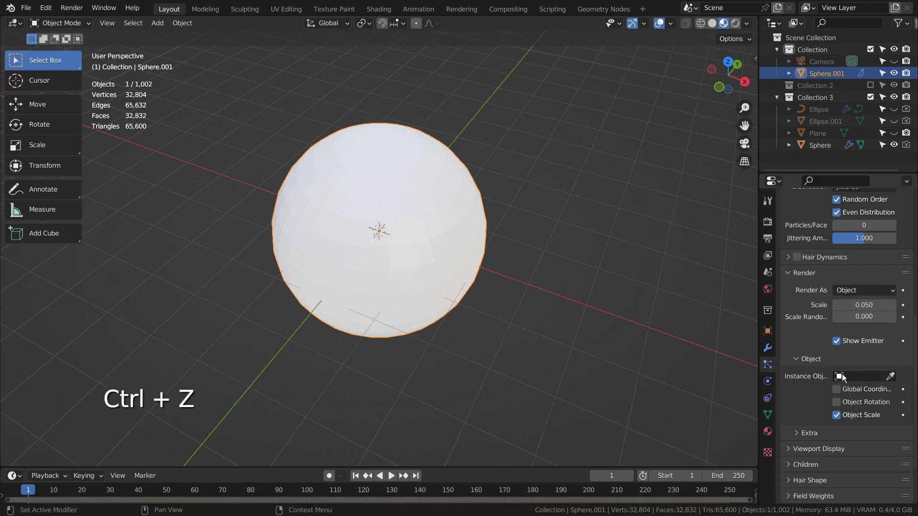
pyautogui.click(890, 377)
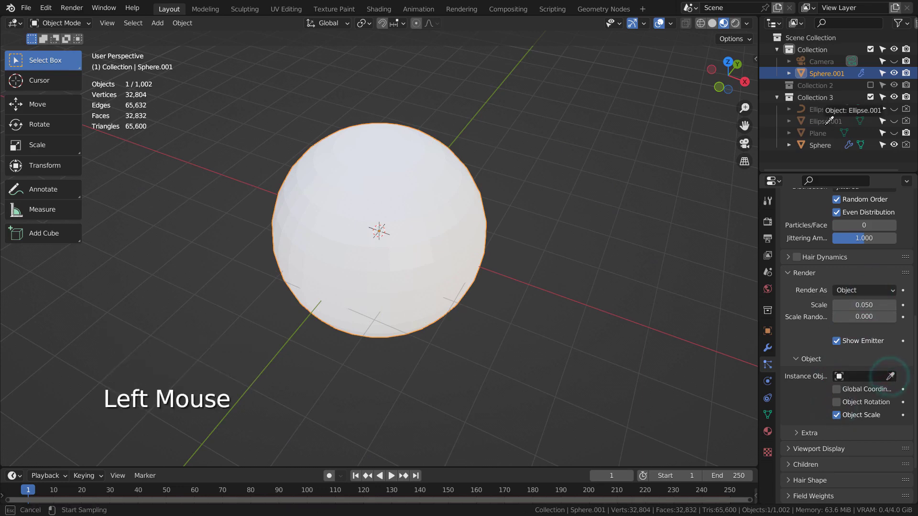
pyautogui.click(823, 118)
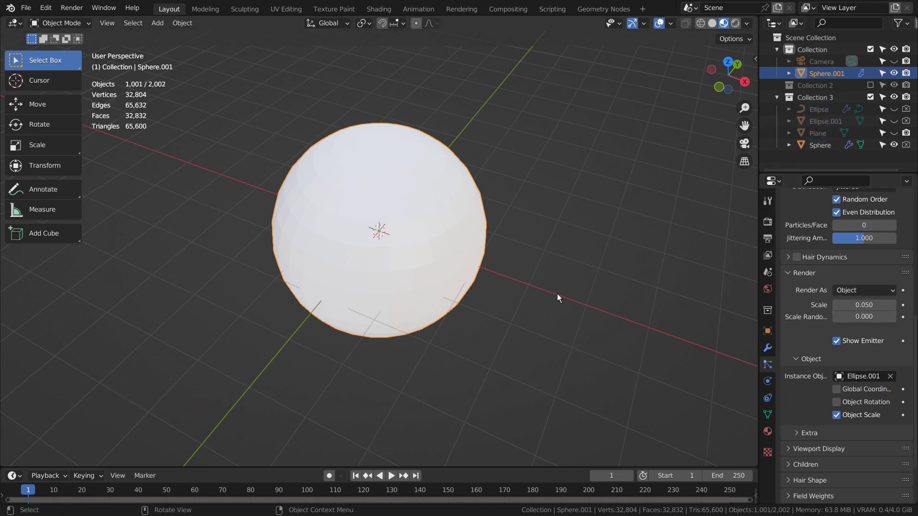
# Step: Maximize the viewport, inspect the tube instances in wireframe, then bring up the Ctrl+A Apply menu
pyautogui.hotkey('ctrl', 'space')
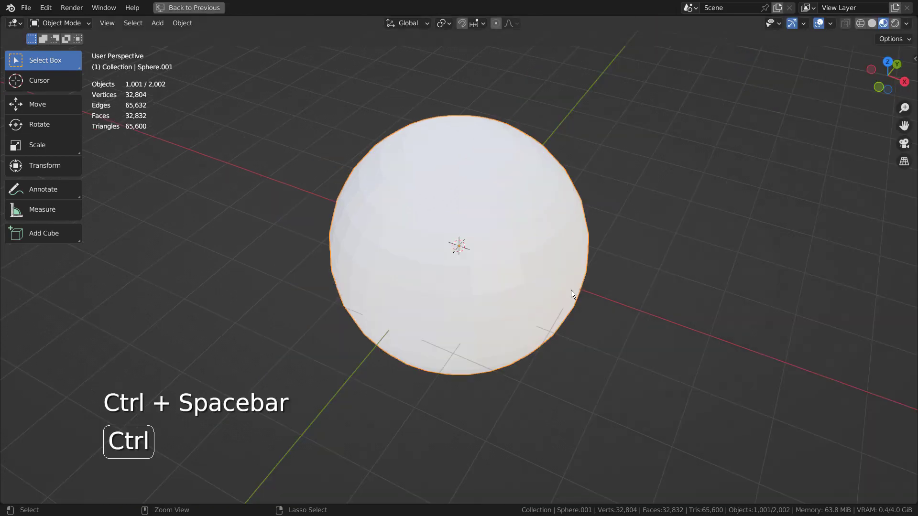
pyautogui.hotkey('shift', 'z')
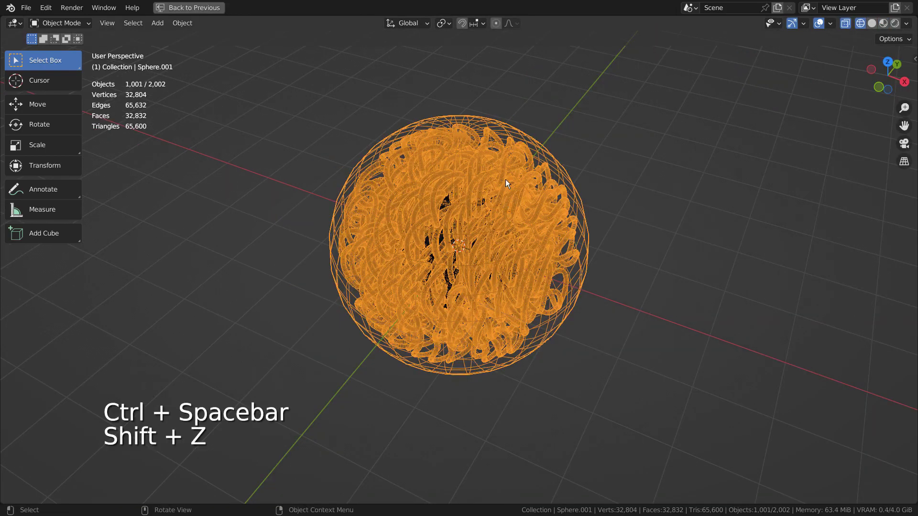
pyautogui.moveTo(478, 183)
pyautogui.mouseDown(button='middle')
pyautogui.moveTo(413, 194)
pyautogui.moveTo(577, 185)
pyautogui.moveTo(551, 198)
pyautogui.mouseUp(button='middle')
pyautogui.hotkey('shift', 'z')
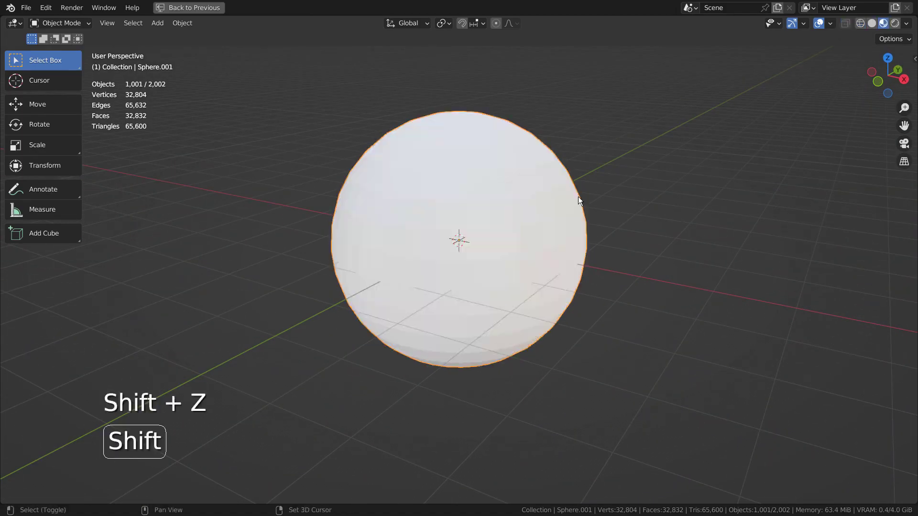
pyautogui.hotkey('ctrl', 'a')
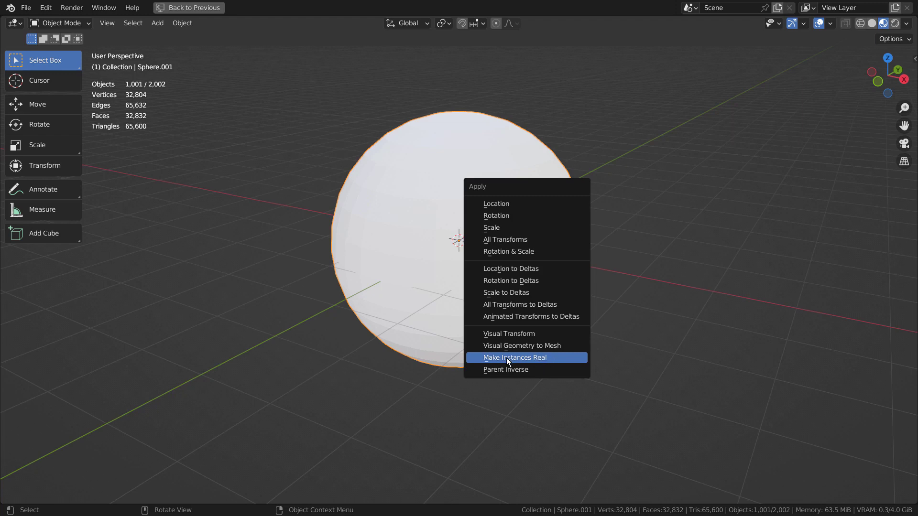
# Step: Make the particle ellipse instances real objects and delete the emitter sphere
pyautogui.click(494, 144)
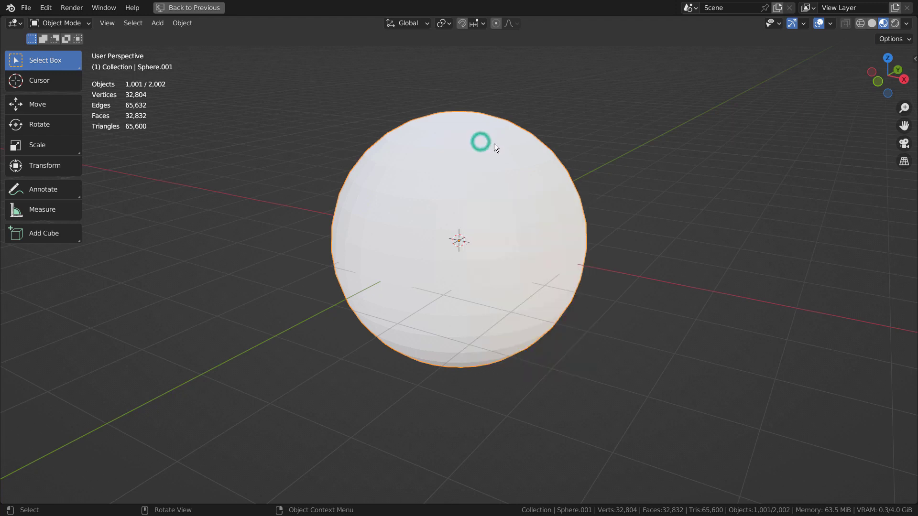
pyautogui.press('x')
pyautogui.click(493, 144)
# Step: Select the tube-covered sphere, show its transform sidebar, and un-maximize the viewport
pyautogui.click(472, 202)
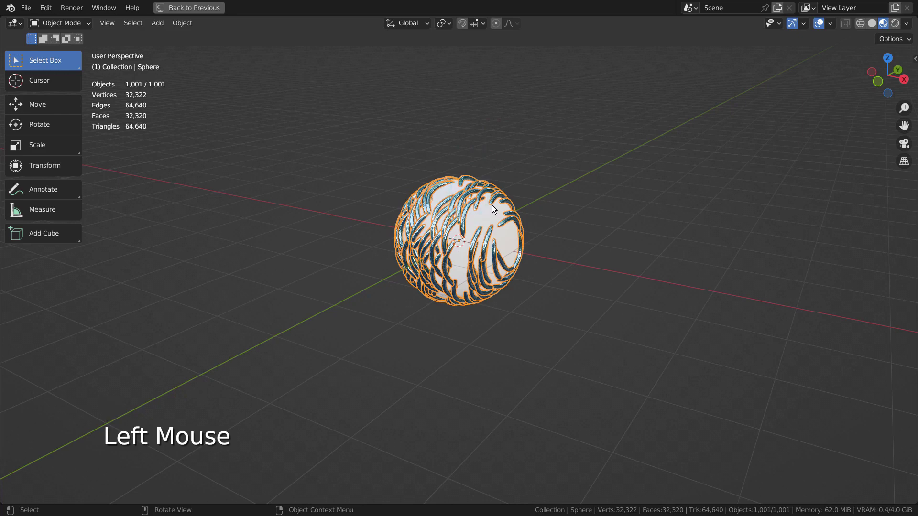
pyautogui.press('n')
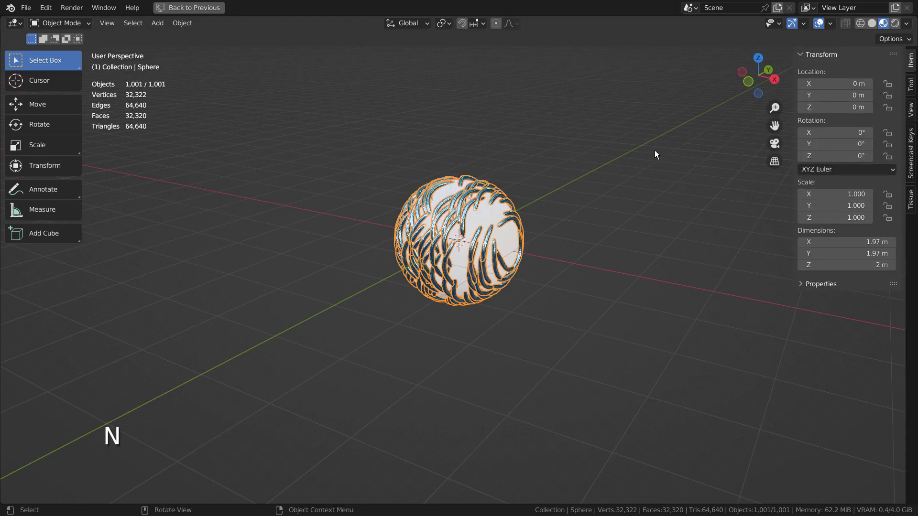
pyautogui.hotkey('ctrl', 'space')
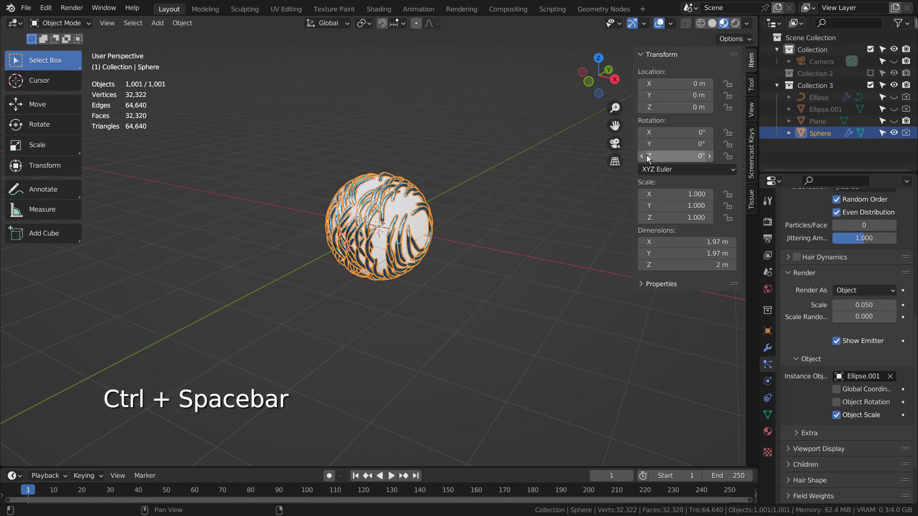
# Step: Hide the tube-covered Sphere and Collection 3, show Collection 2, and select an ellipse loop
pyautogui.click(894, 133)
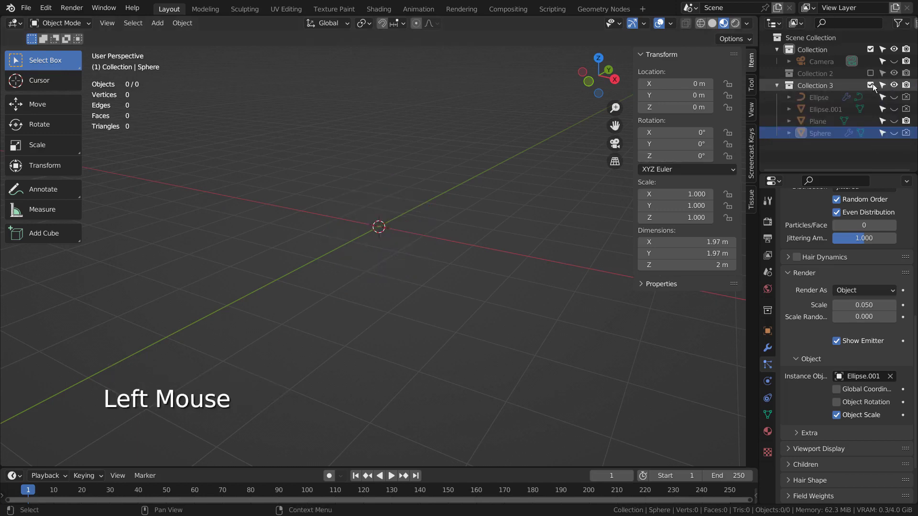
pyautogui.click(871, 85)
pyautogui.click(362, 133)
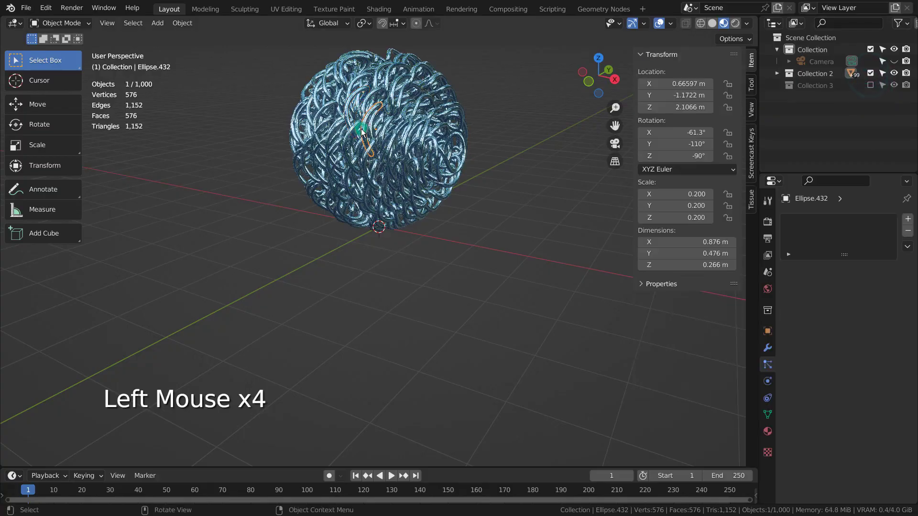